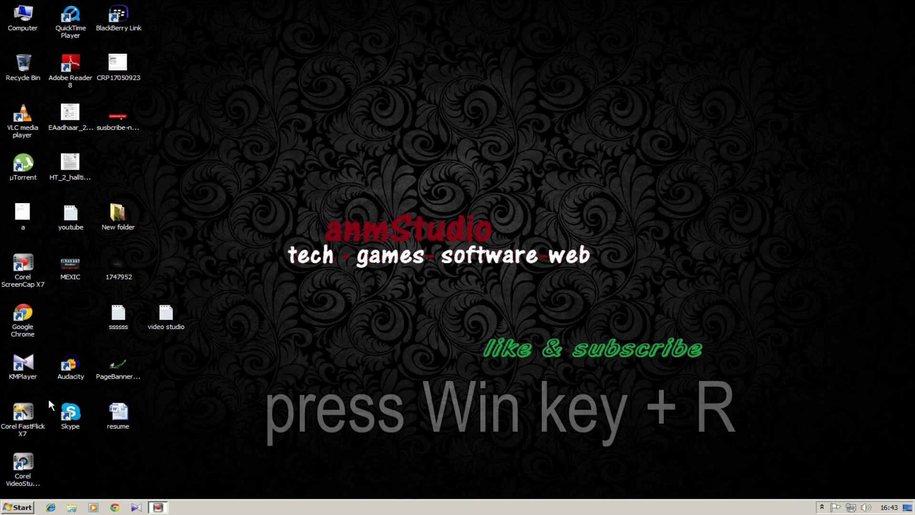
Step: Enter gpedit.msc in the Run box using the 'gpe' autocomplete suggestion
key("super+r")
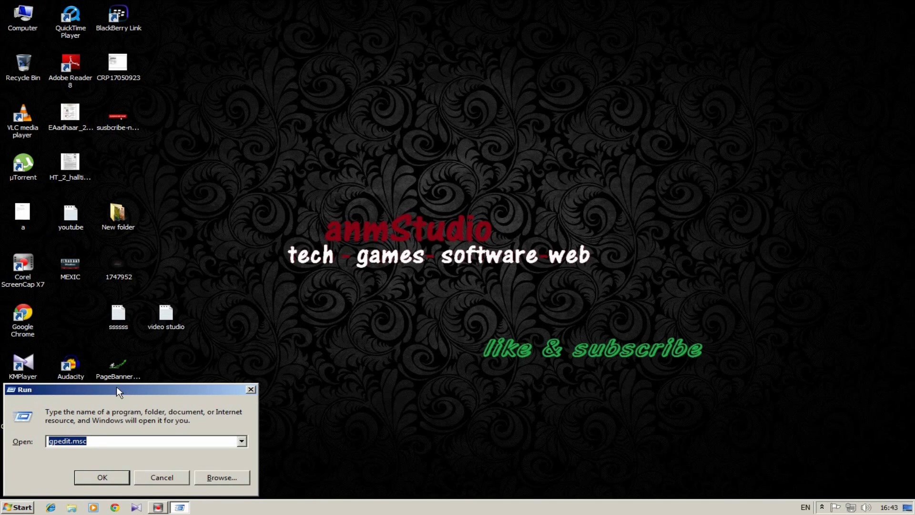
left_click_drag(116, 389, 133, 385)
key("BackSpace")
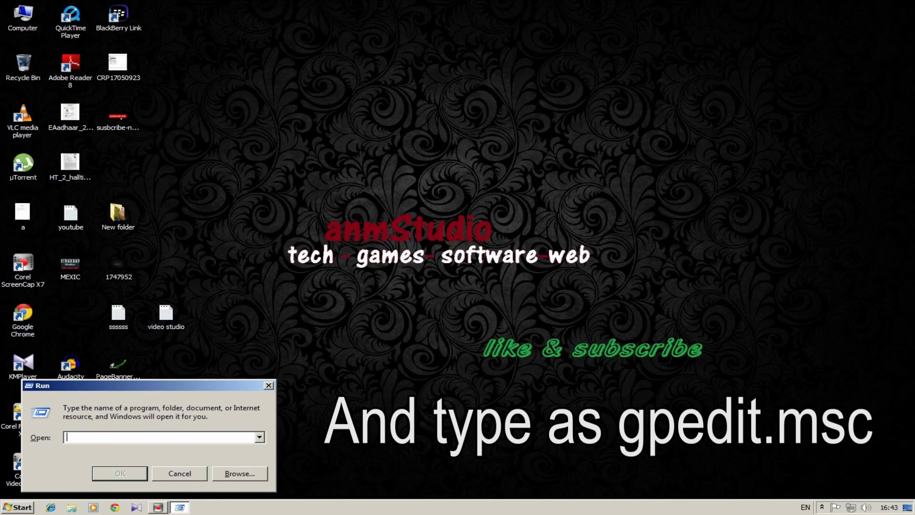
type("gpe")
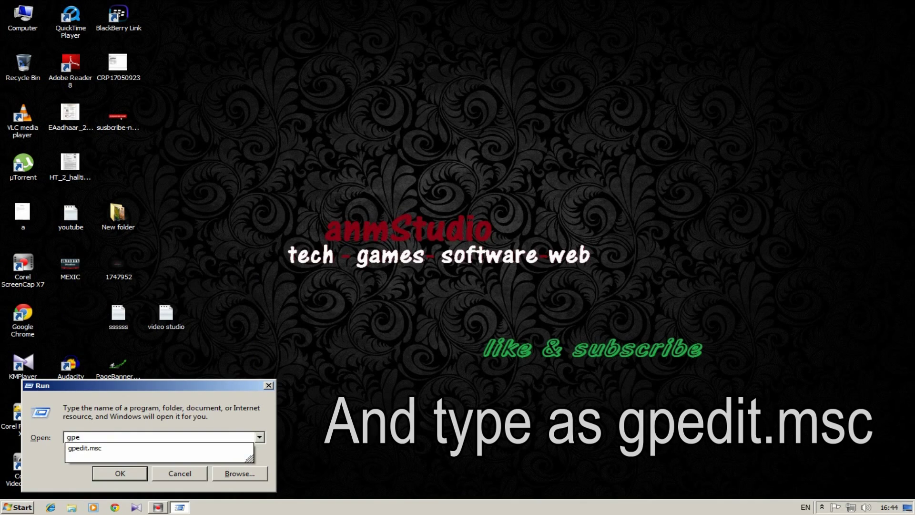
left_click(90, 448)
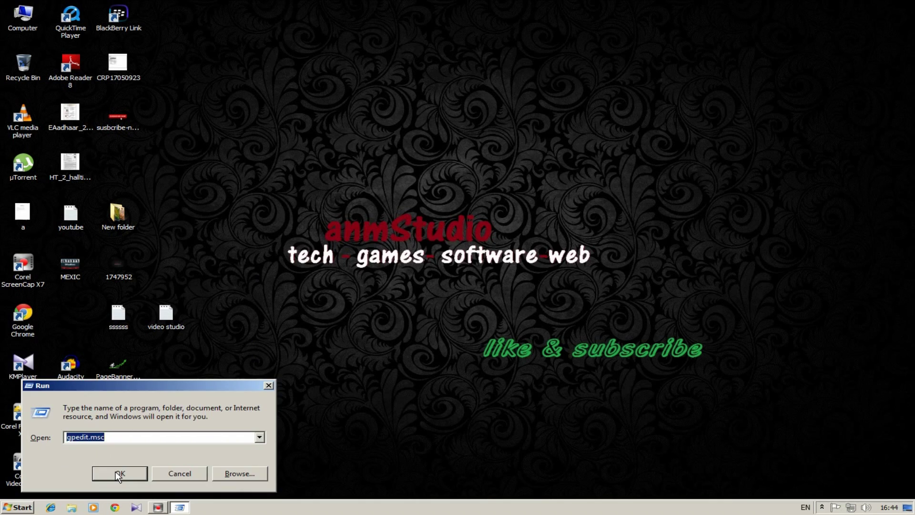
Step: Launch the Local Group Policy Editor maximized, with Computer Configuration expanded
left_click(119, 473)
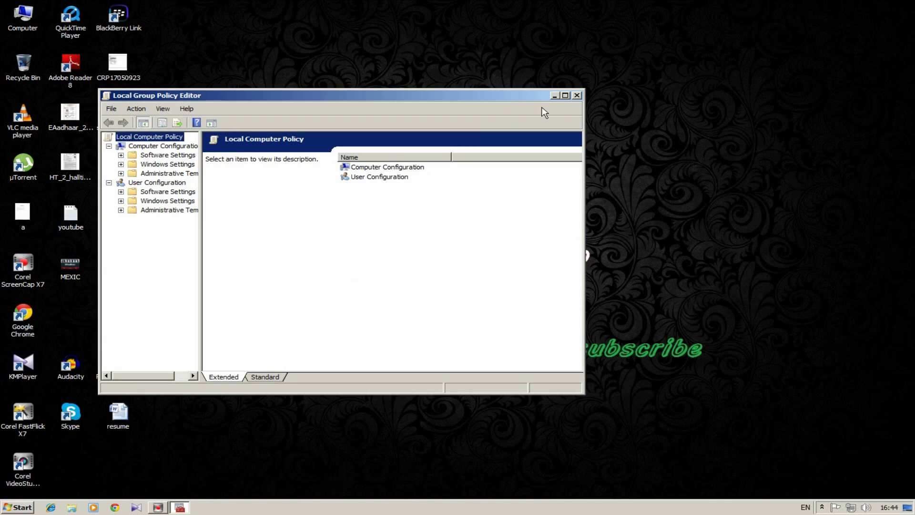
left_click(565, 95)
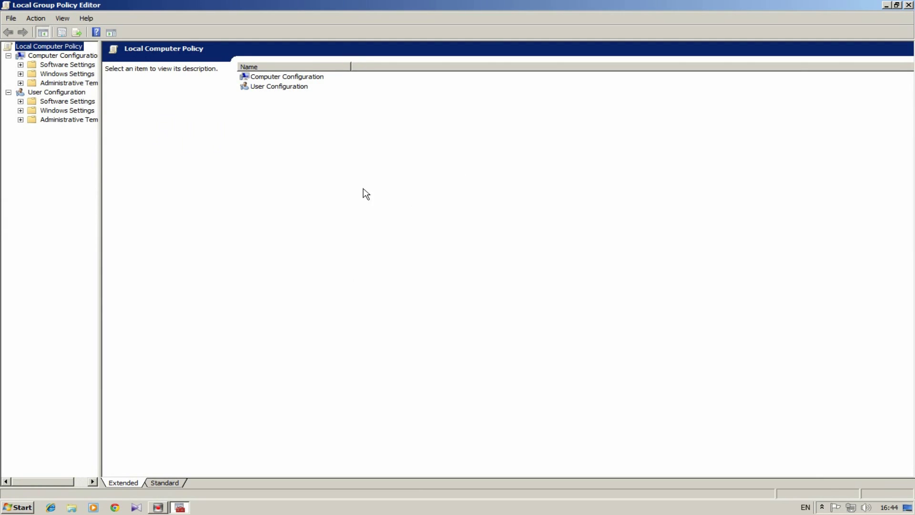
left_click(57, 56)
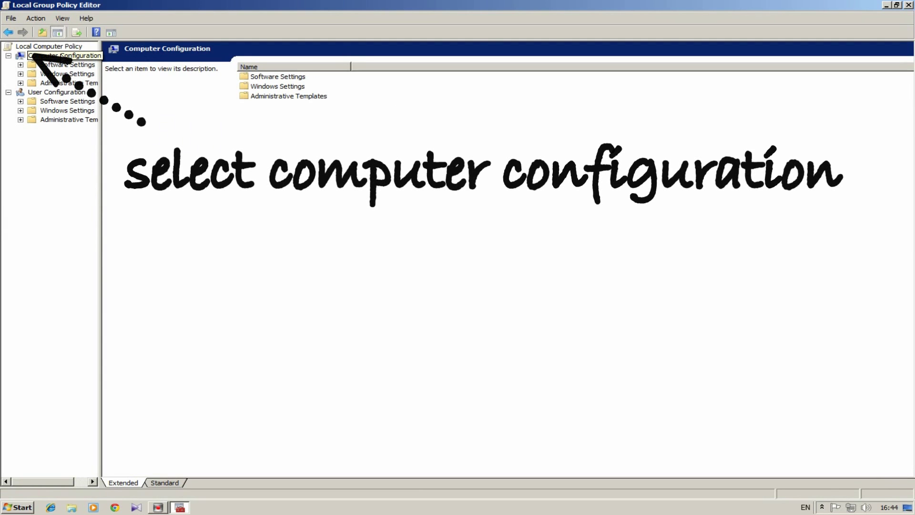
Step: Go to Administrative Templates > Network > QoS Packet Scheduler
double_click(267, 98)
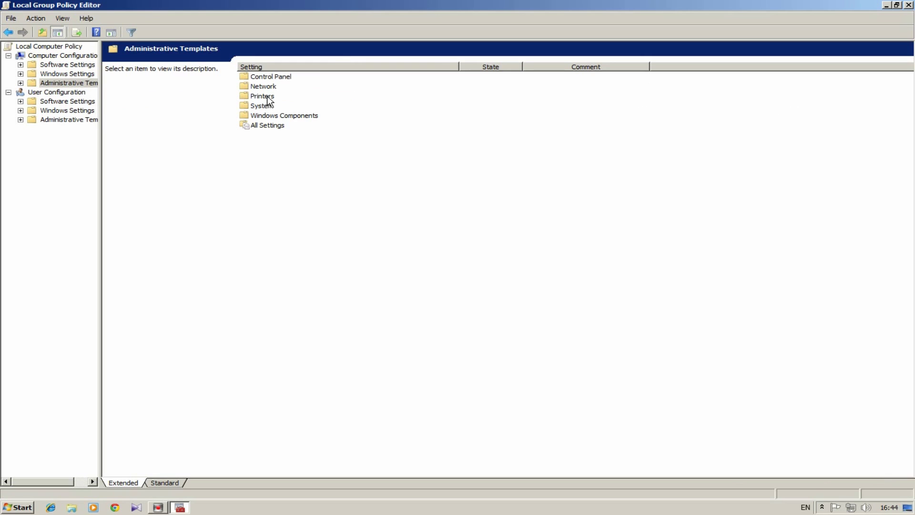
left_click(258, 89)
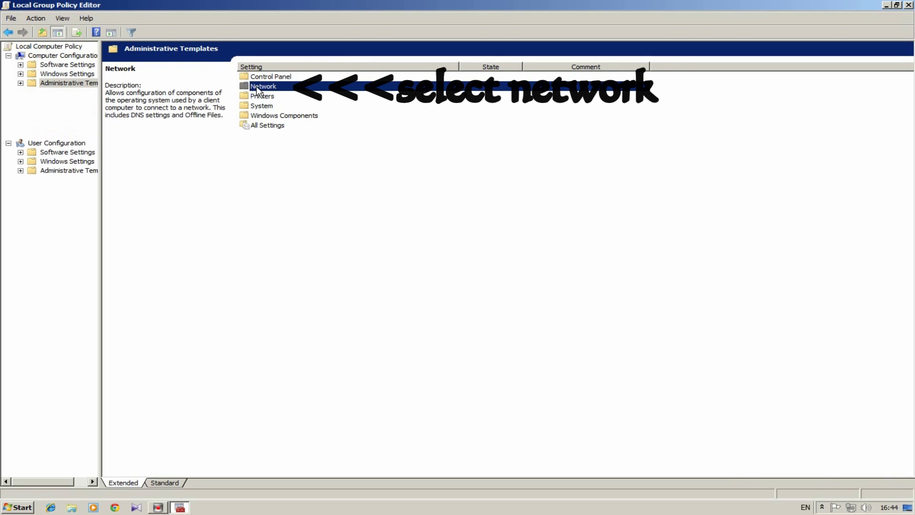
double_click(258, 89)
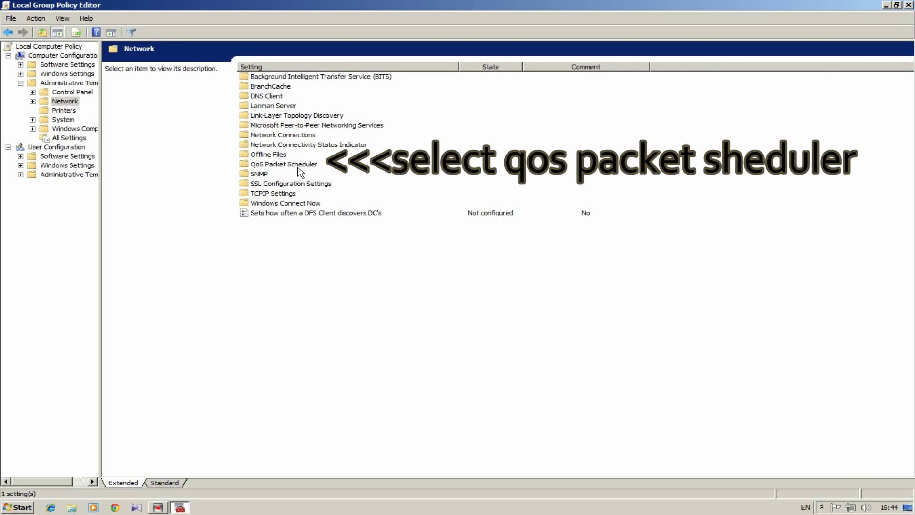
left_click(286, 165)
double_click(288, 165)
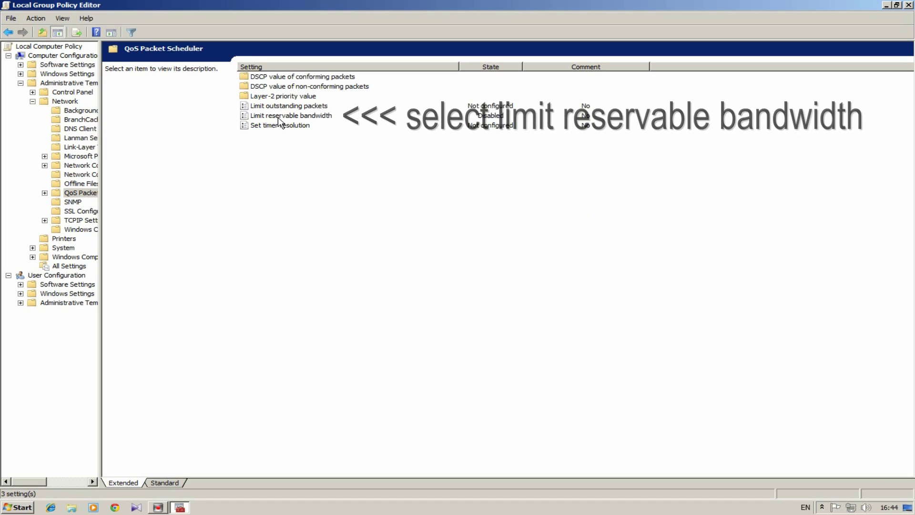
Step: Set Limit reservable bandwidth to Disabled and close the Group Policy Editor
double_click(278, 116)
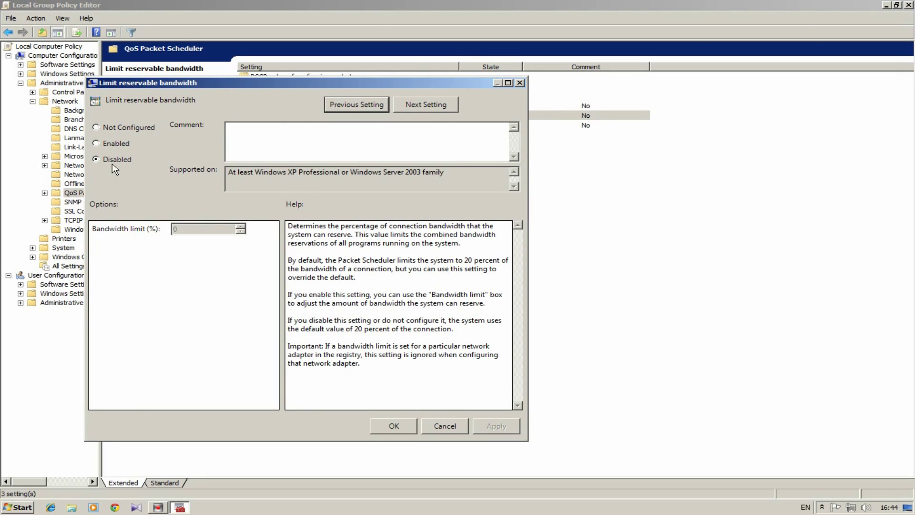
left_click(395, 427)
left_click(909, 5)
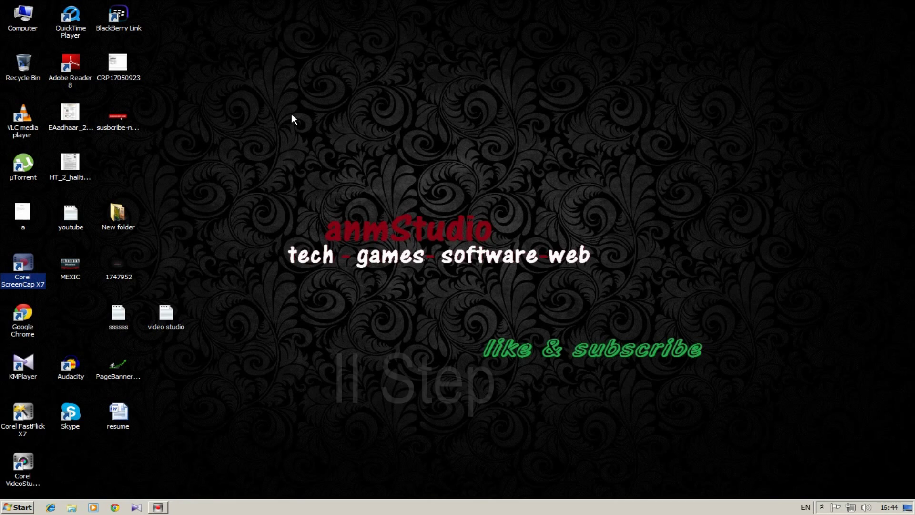
Step: Find Command Prompt via Start menu search and run it as administrator
left_click(19, 495)
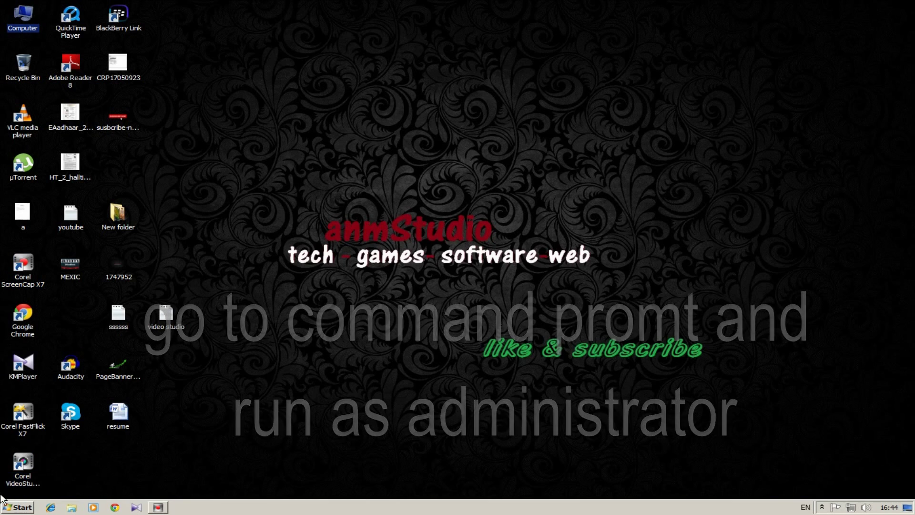
left_click(11, 509)
type("comma")
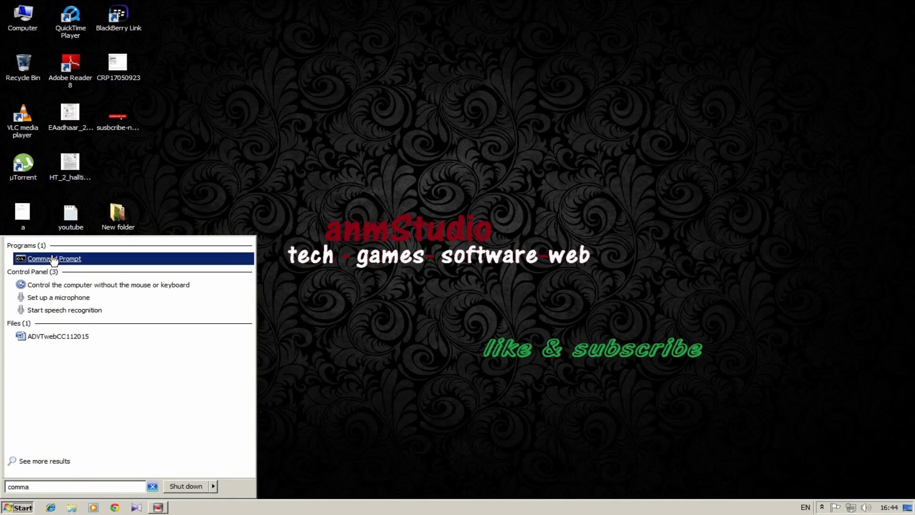
right_click(51, 259)
type("ne")
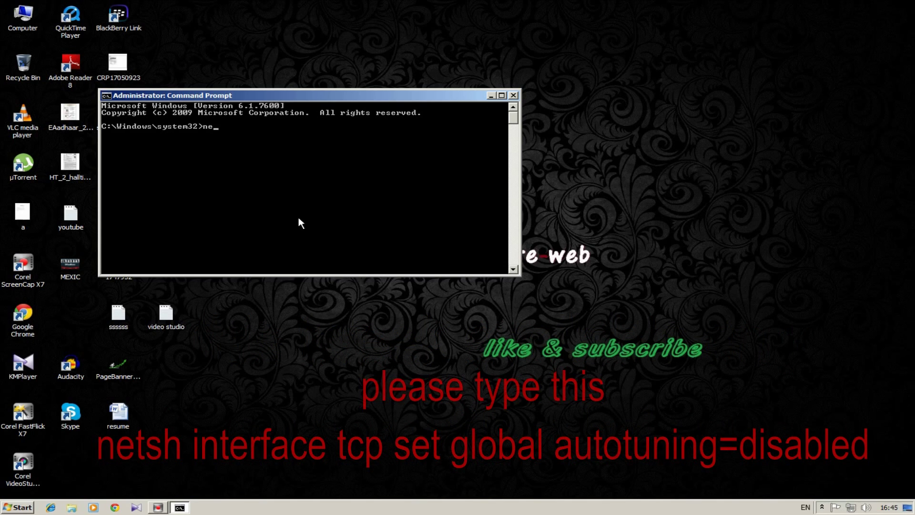
Step: Run 'netsh interface tcp set global autotuning=disabled' to turn off TCP autotuning
type("tsh i")
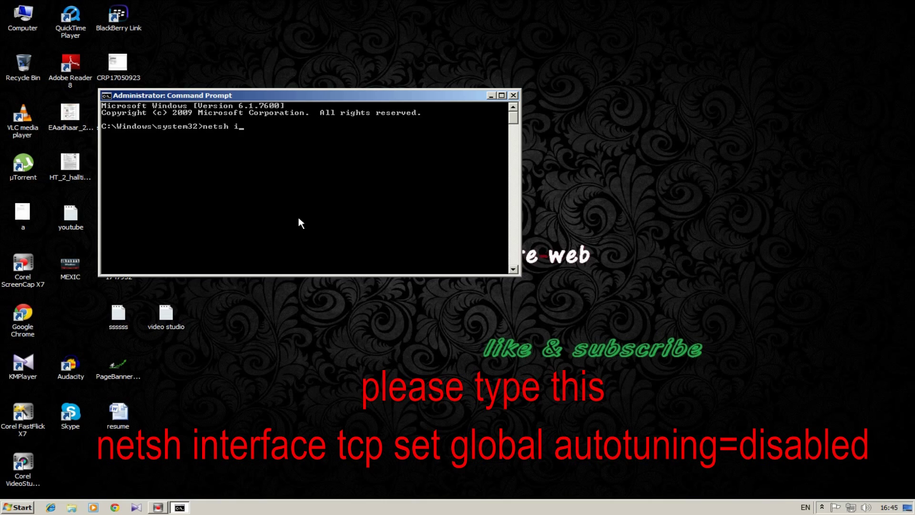
type("nterface")
type(" t")
type("cp set")
type(" global")
type(" au")
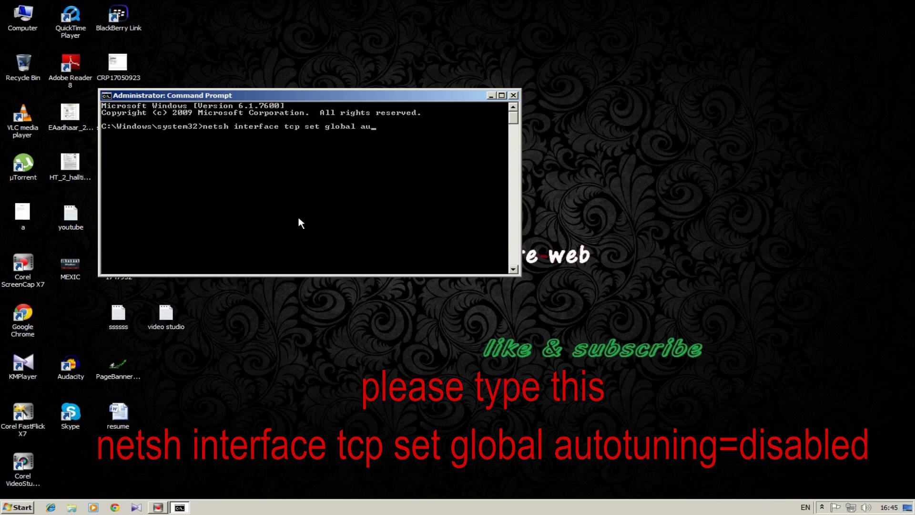
type("totu")
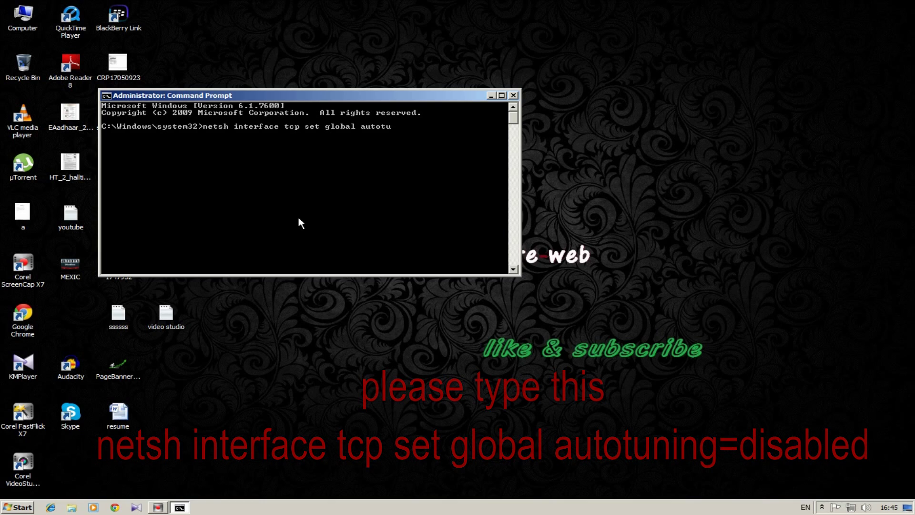
type("ning=")
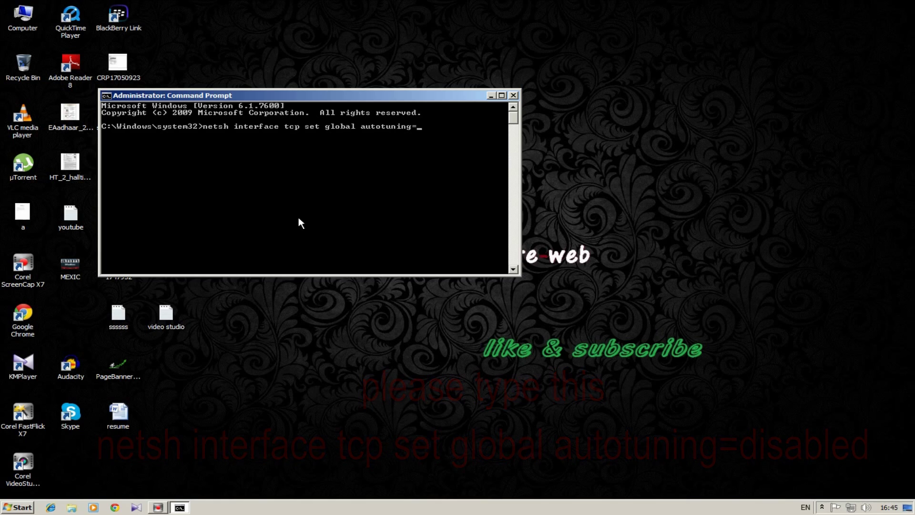
type("disabl")
type("ed")
key("Return")
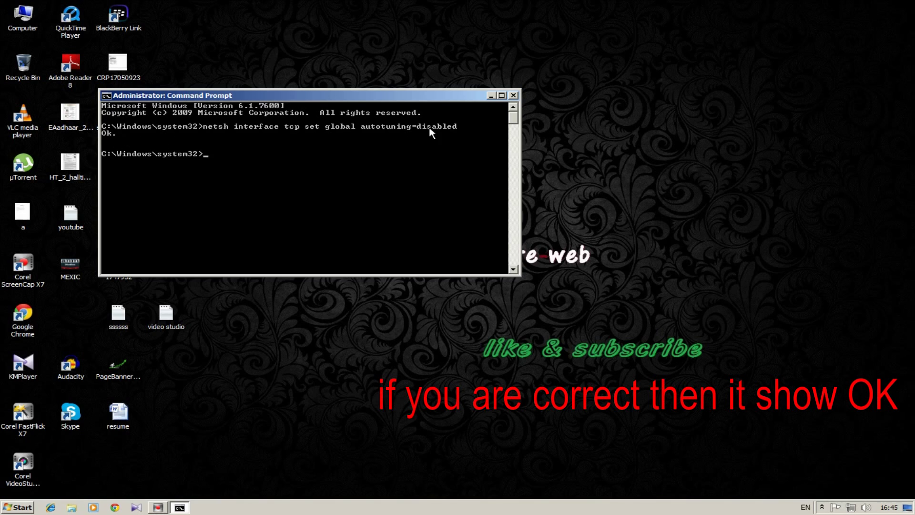
left_click(513, 95)
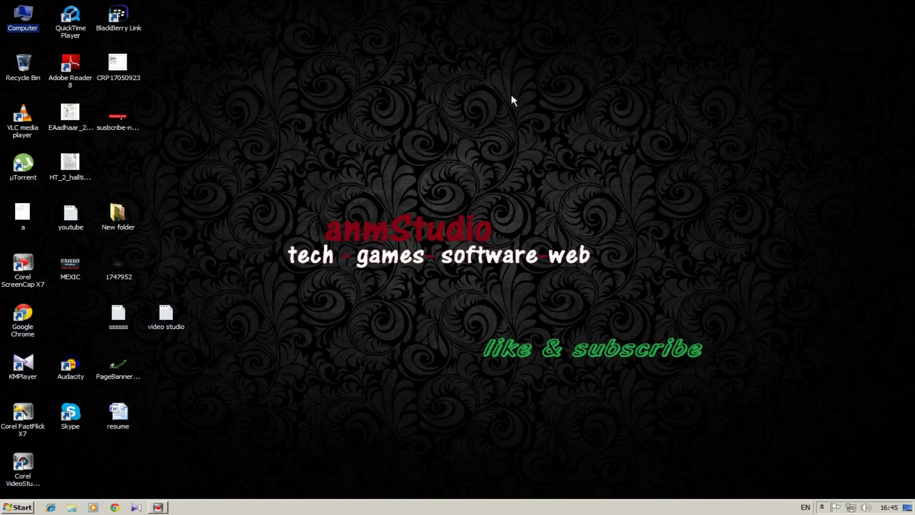